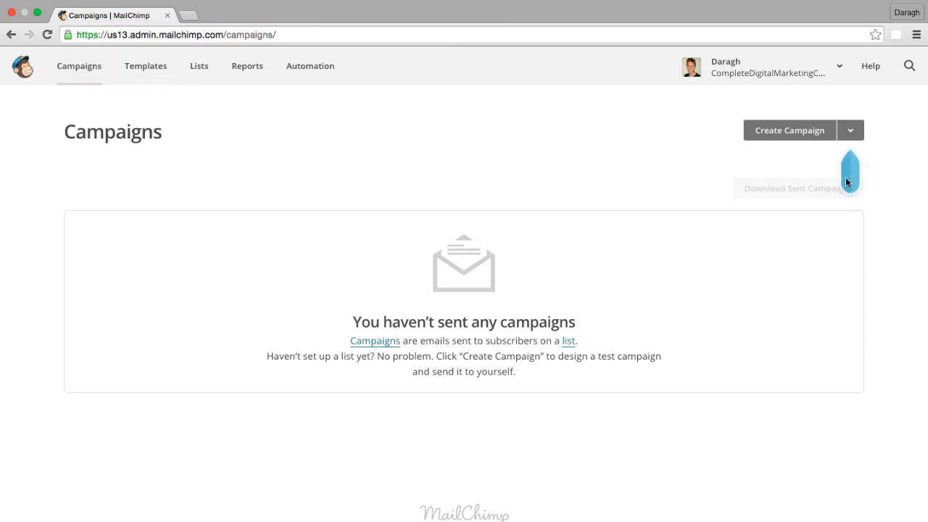
Create a regular campaign and name it "Thanks for completing the course survey. Now get the first lecture free!"
left_click(789, 130)
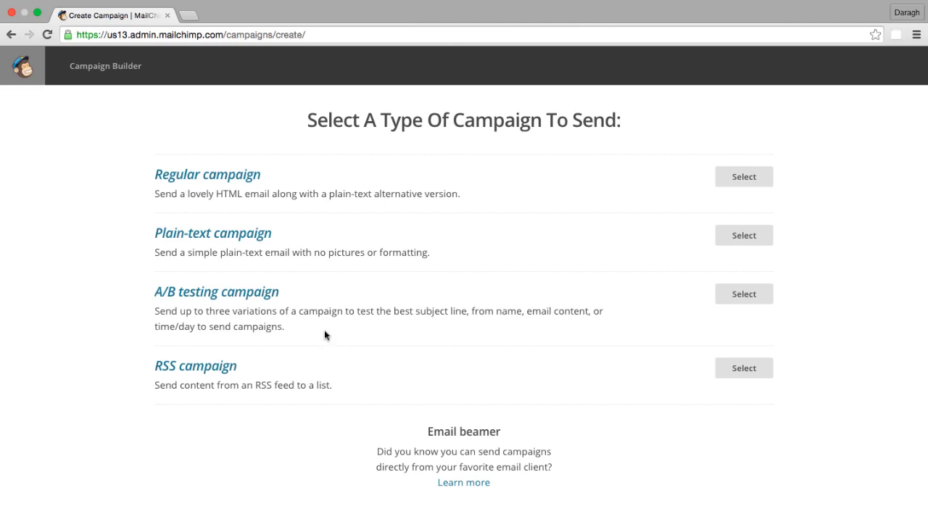
left_click(748, 179)
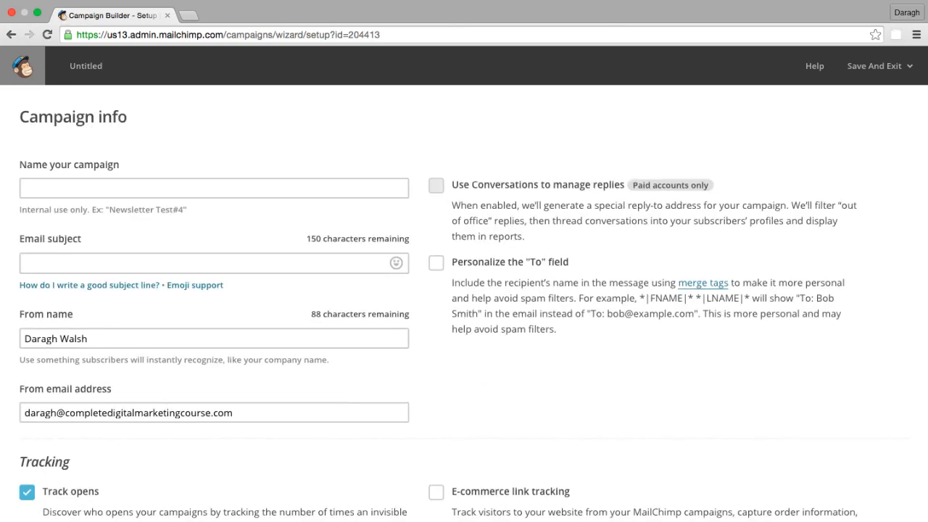
left_click(164, 193)
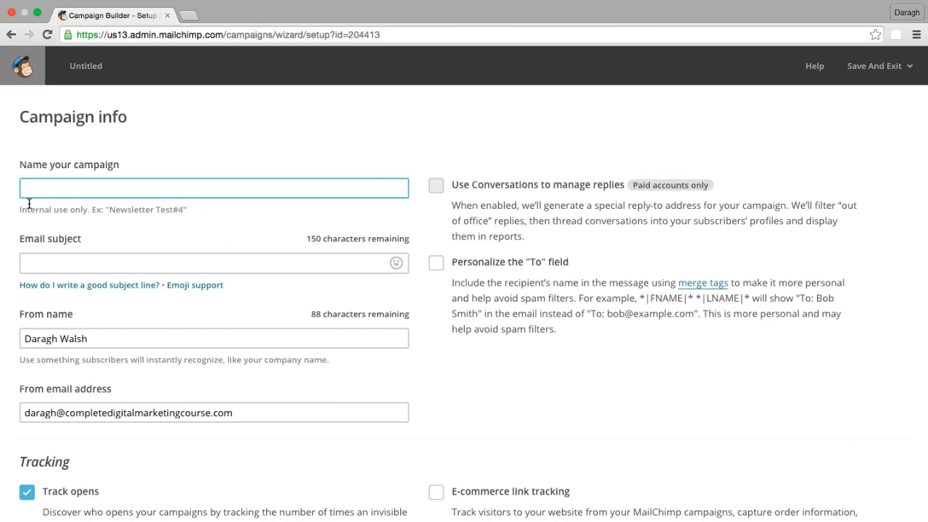
left_click_drag(21, 210, 182, 205)
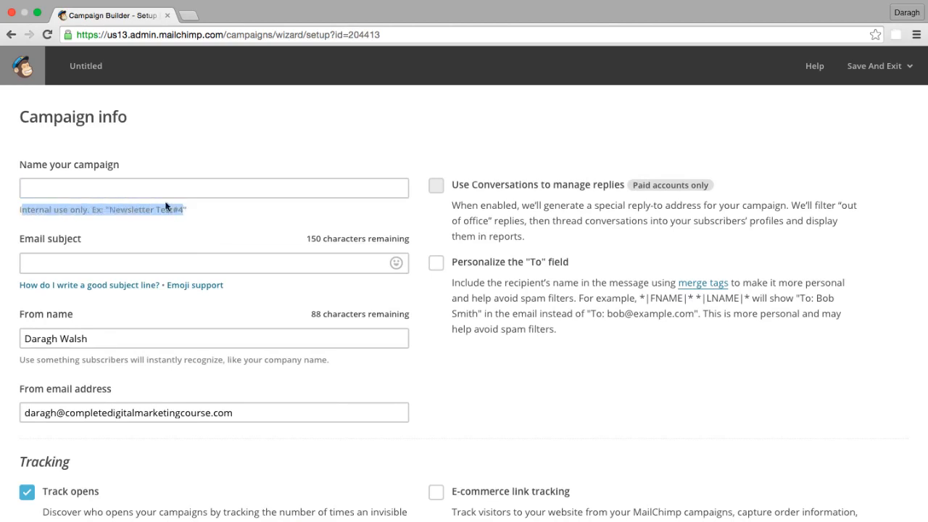
left_click(156, 192)
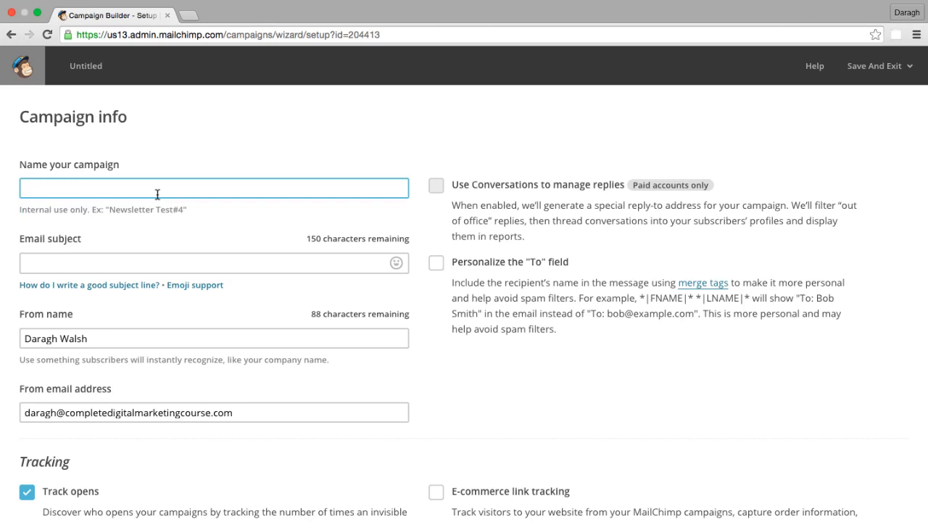
type("tH")
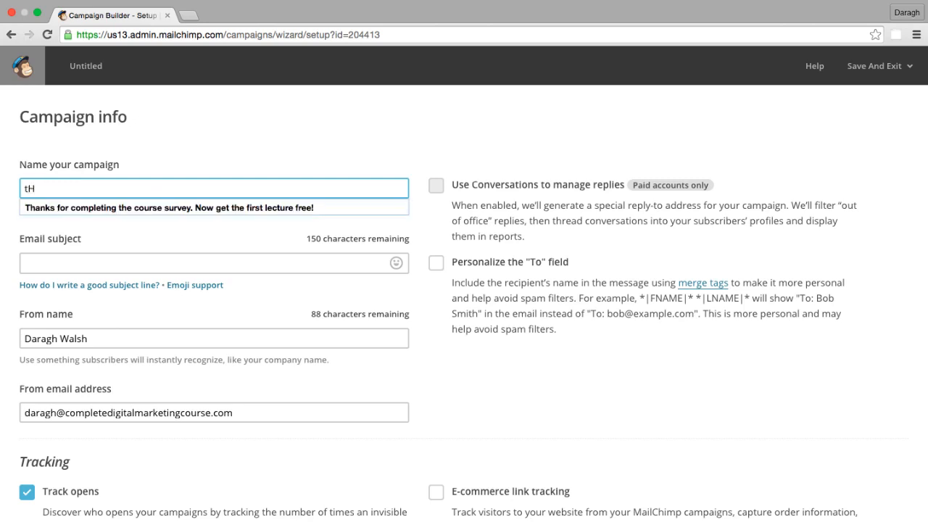
left_click(161, 208)
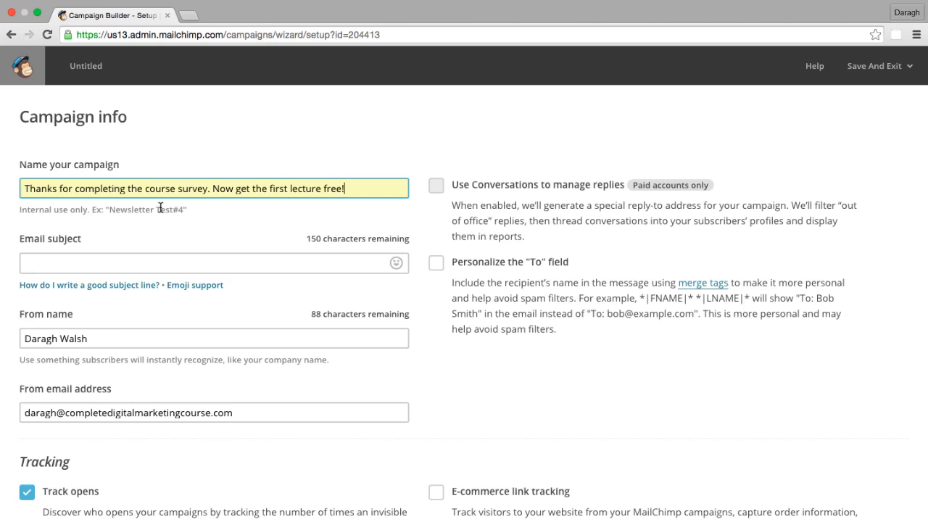
Copy the campaign name into the email subject, keeping the existing sender name
triple_click(201, 189)
key("super+c")
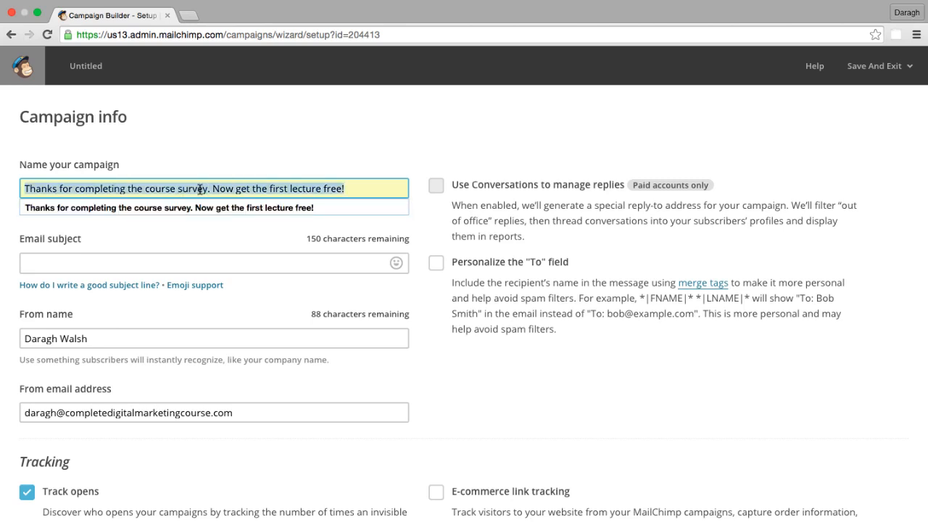
left_click(150, 261)
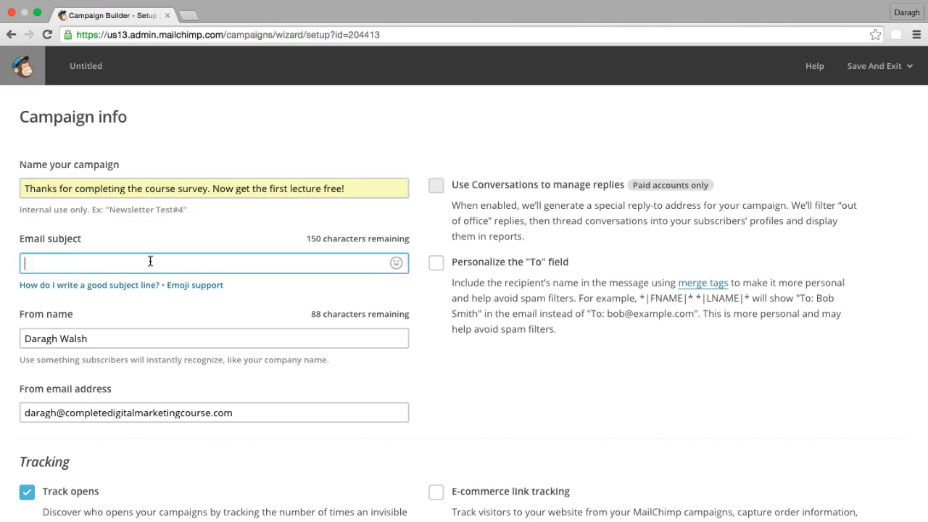
key("super+v")
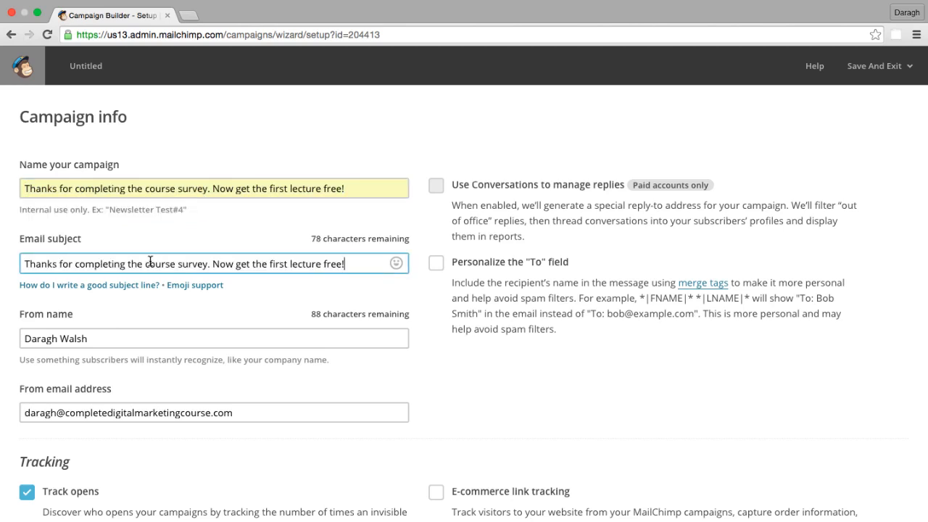
left_click(154, 316)
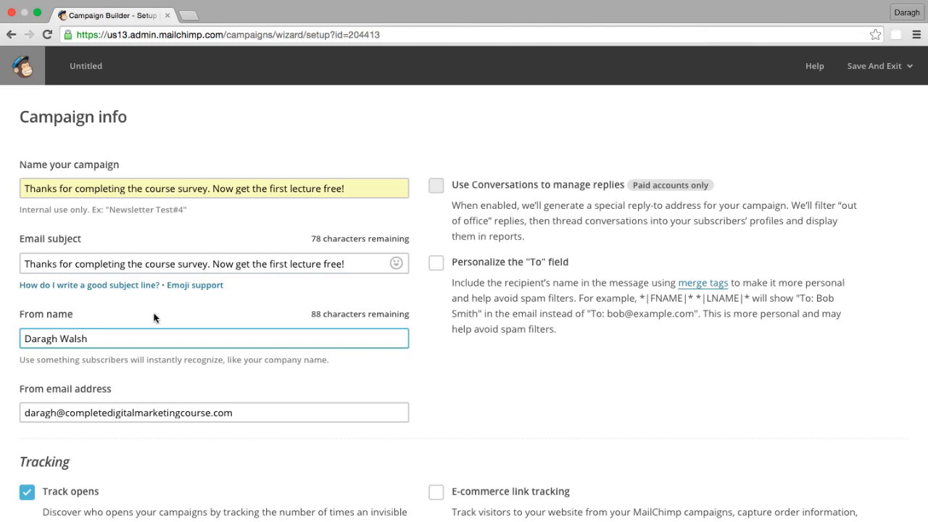
Review the campaign's tracking options, then save the campaign and exit the builder
scroll(154, 317, "down", 2)
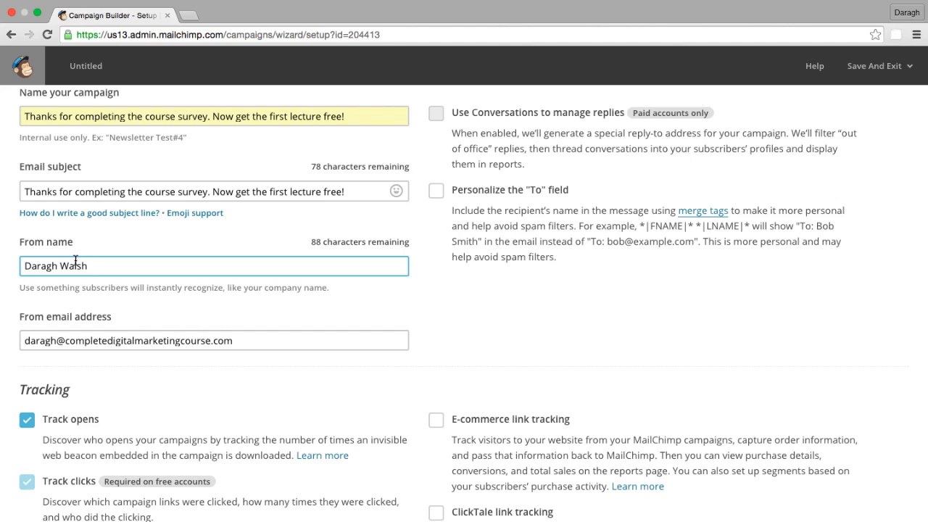
scroll(76, 260, "down", 3)
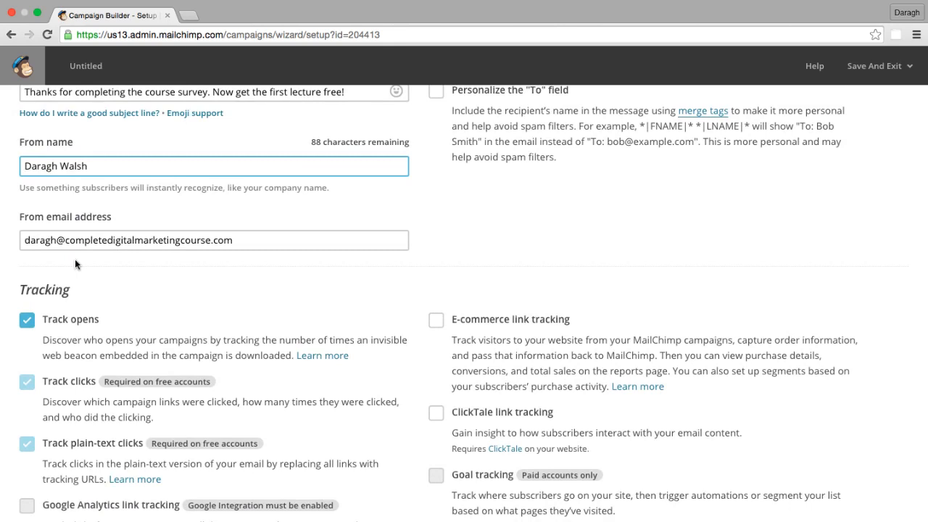
scroll(134, 266, "down", 2)
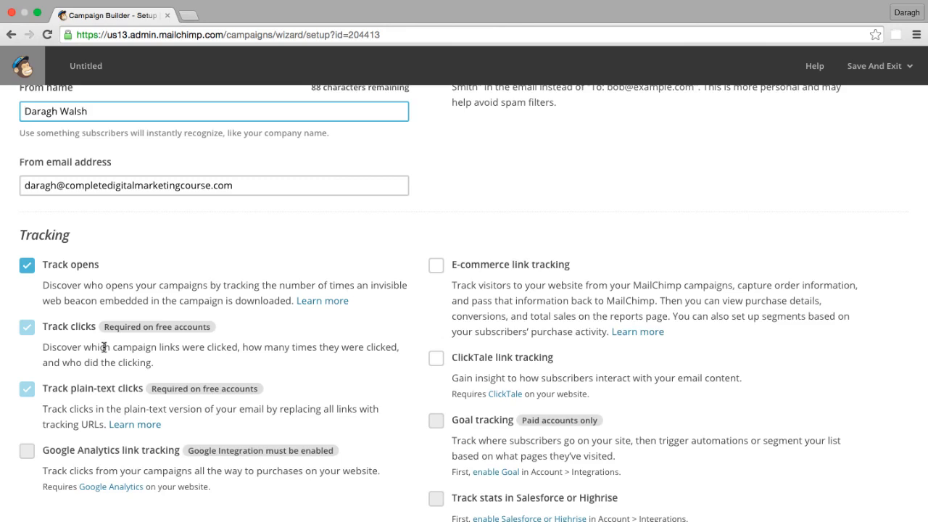
scroll(111, 325, "down", 2)
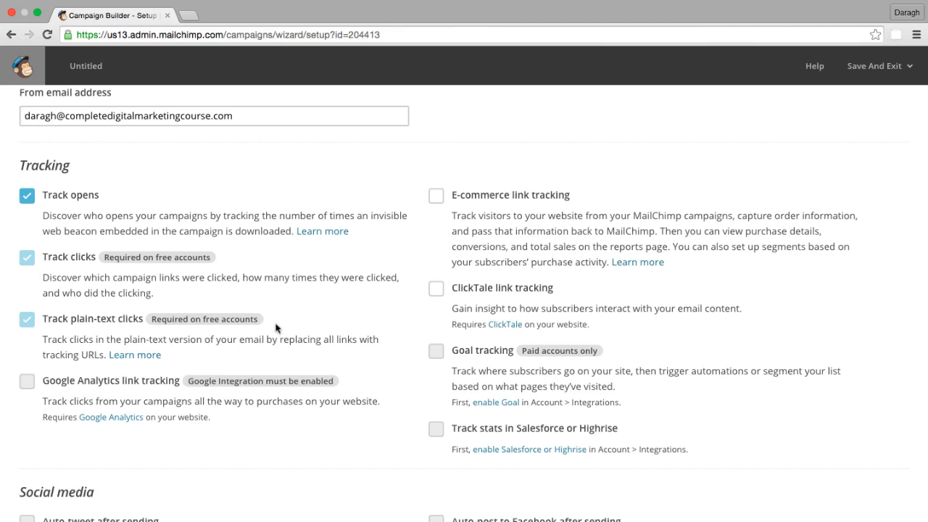
left_click(875, 66)
left_click(863, 101)
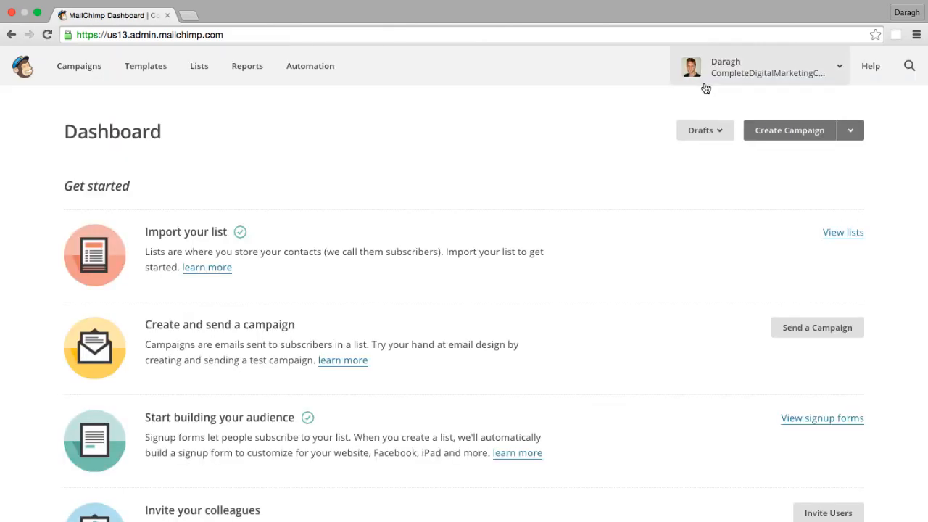
Connect the "Google: Analytics, Contacts and Docs" integration in the account settings and allow MailChimp offline access
left_click(819, 75)
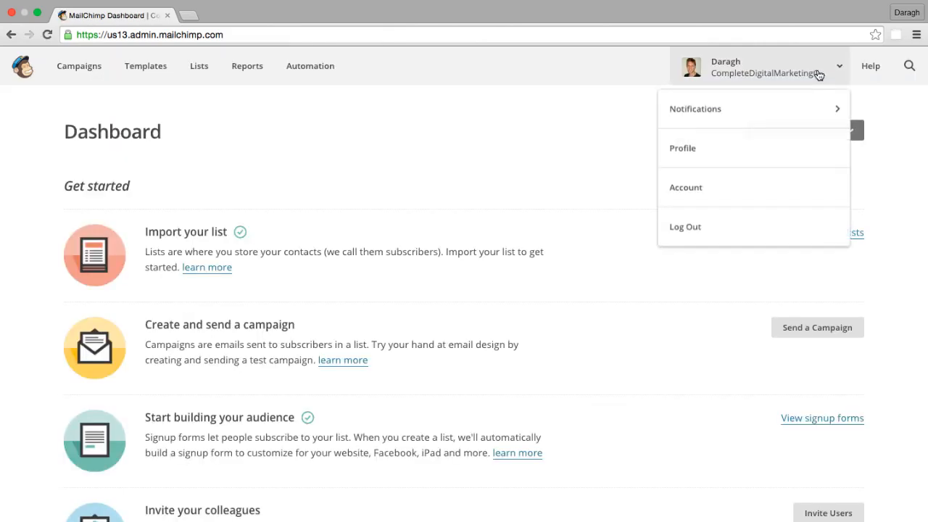
left_click(687, 187)
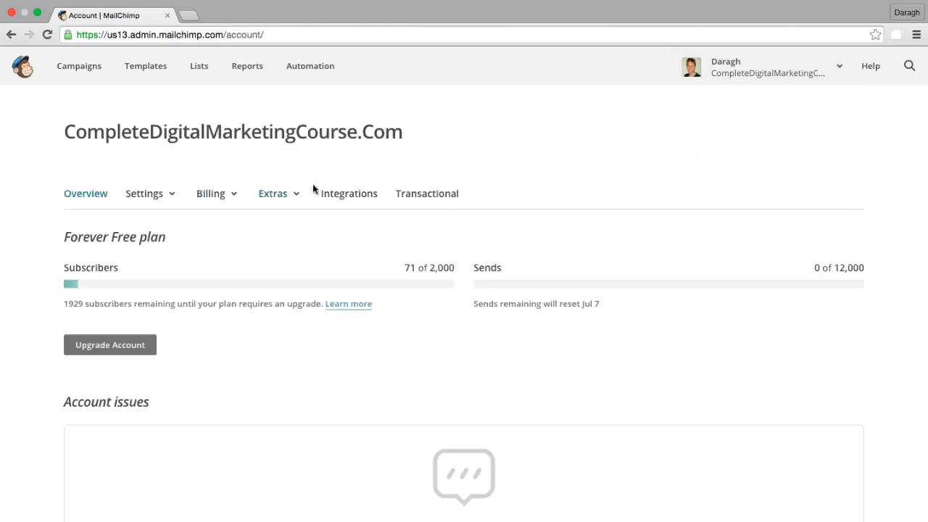
left_click(347, 195)
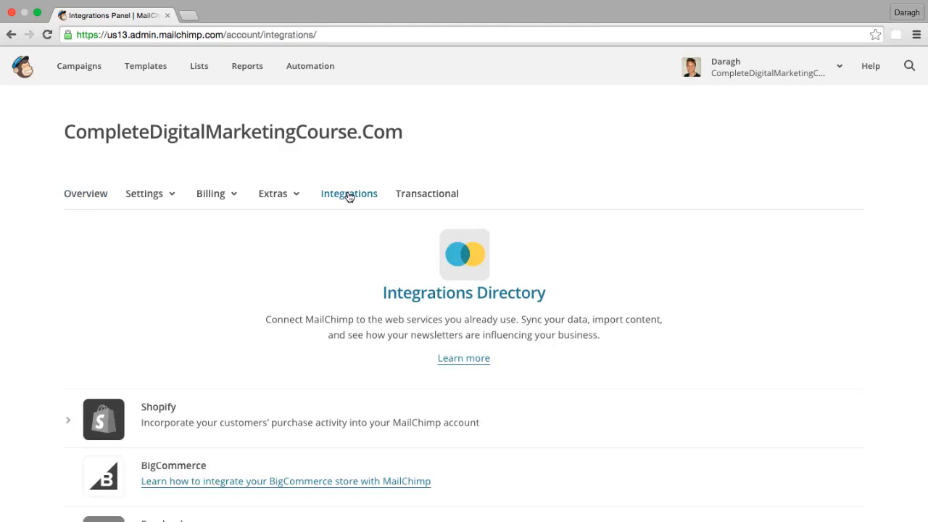
scroll(348, 196, "down", 10)
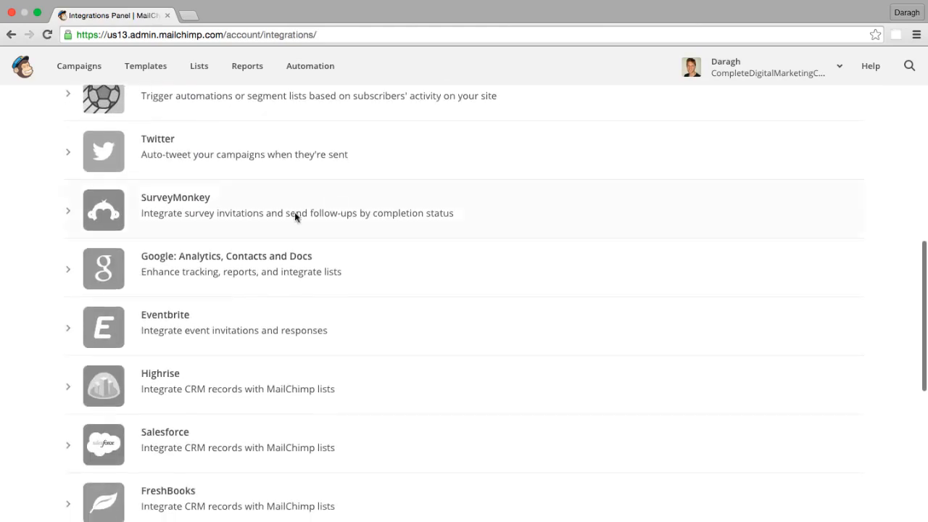
left_click(106, 280)
left_click(174, 297)
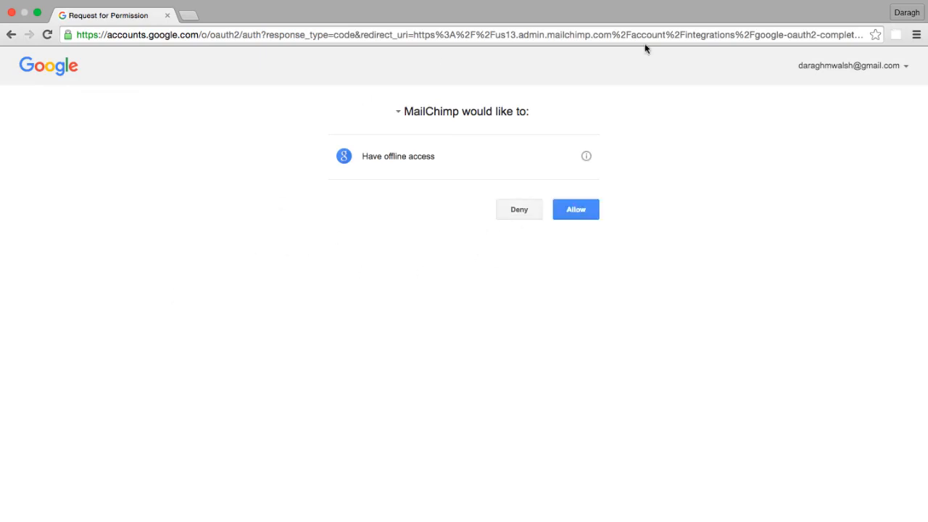
left_click(572, 209)
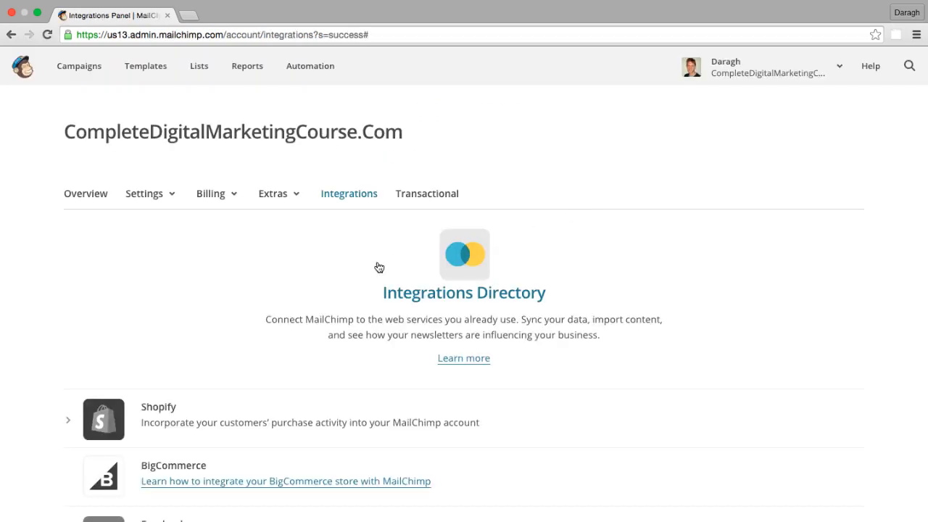
Reopen the saved course survey campaign and enable Google Analytics link tracking, keeping the suggested campaign title
left_click(93, 67)
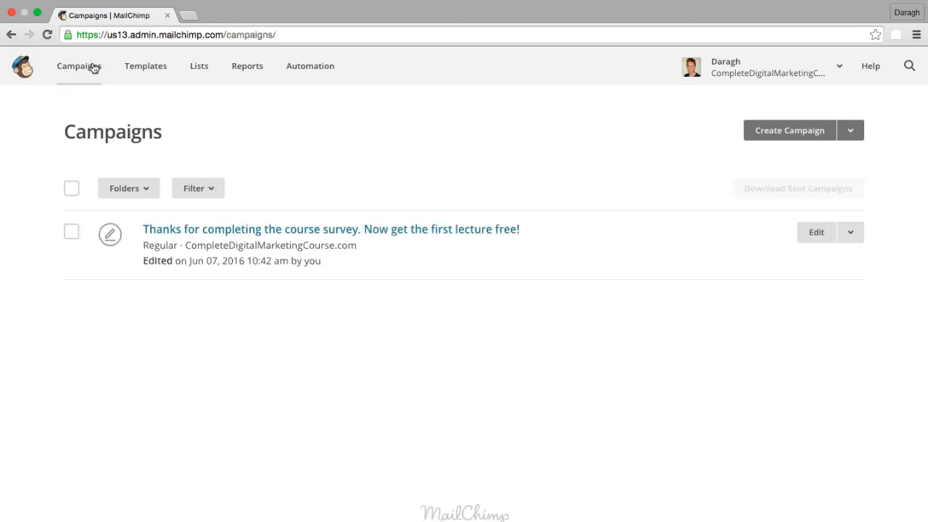
left_click(384, 230)
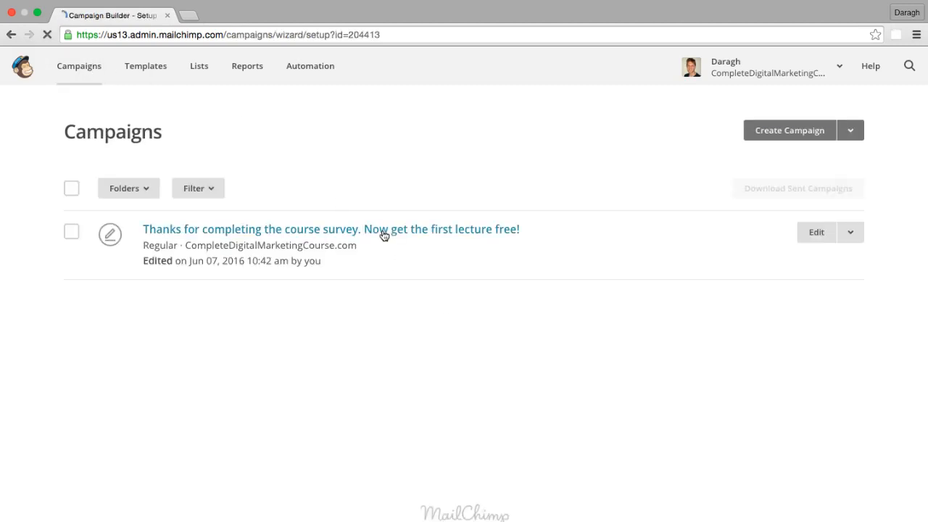
scroll(246, 261, "down", 5)
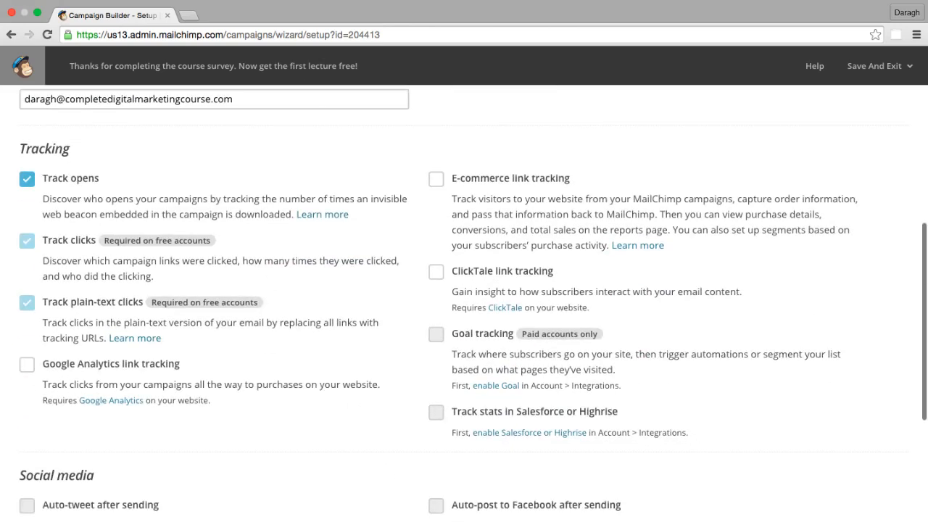
scroll(399, 497, "down", 4)
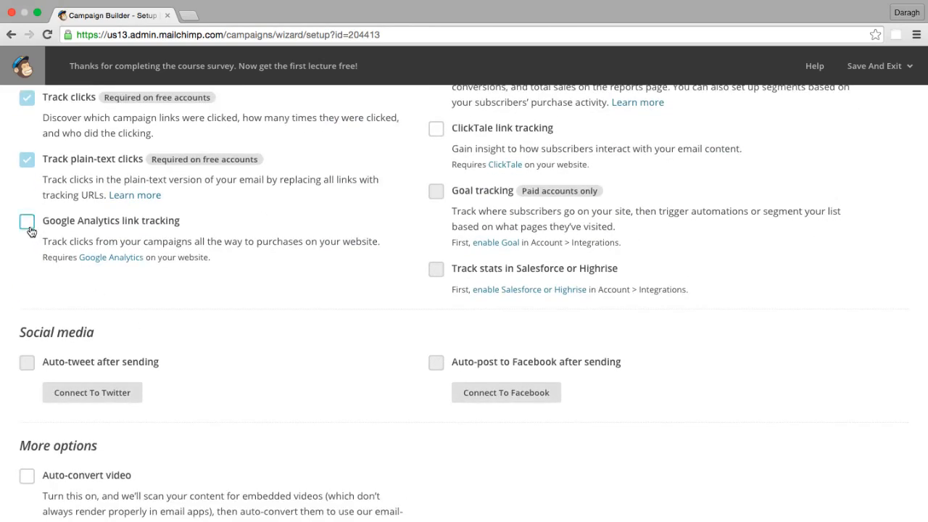
left_click(27, 222)
left_click(288, 309)
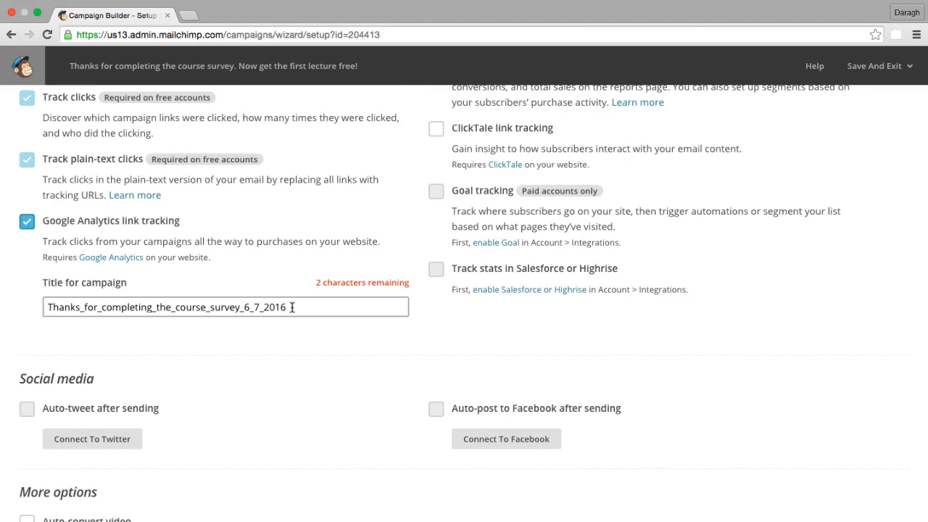
left_click_drag(292, 307, 42, 304)
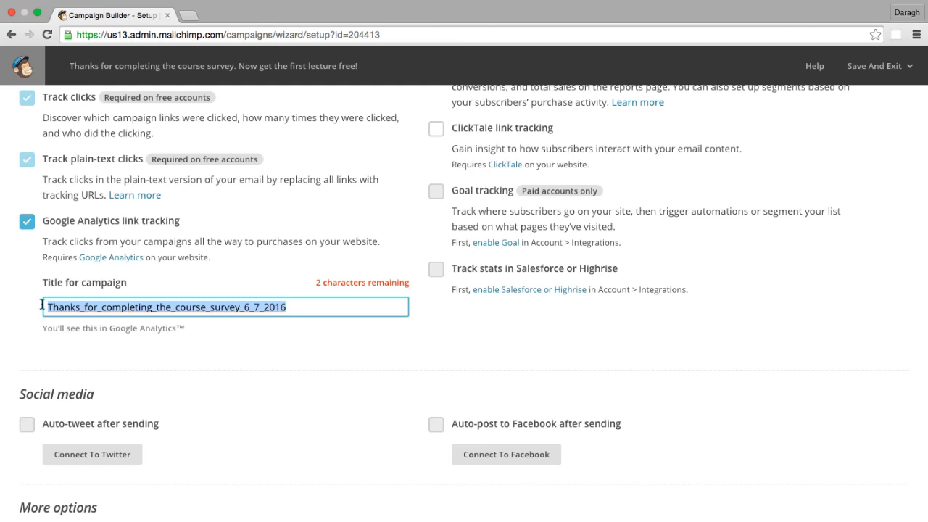
left_click(64, 308)
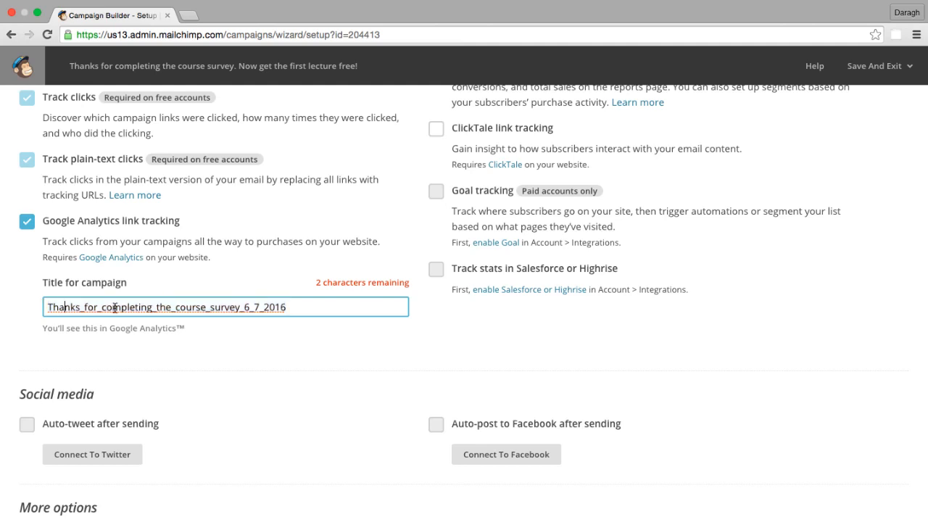
left_click_drag(49, 308, 288, 307)
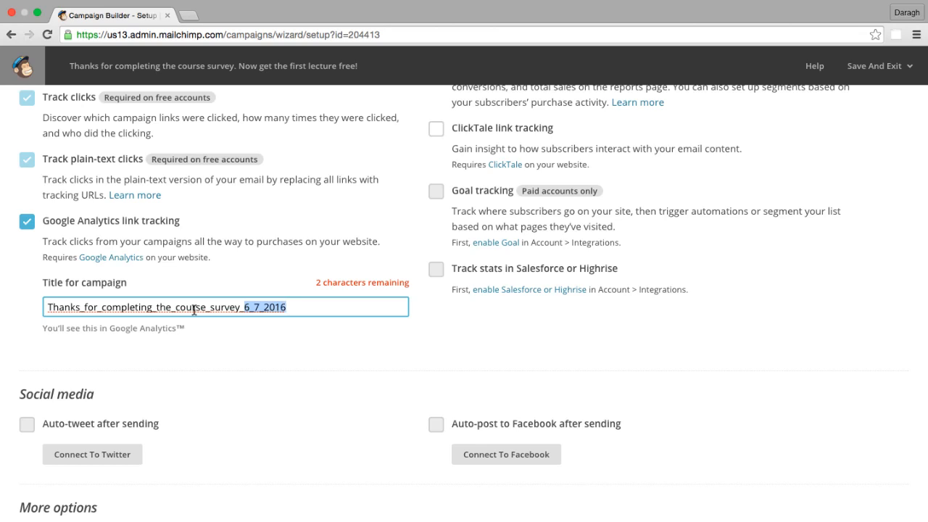
Continue to template selection and choose the basic 1 Column template for the campaign
scroll(417, 405, "down", 5)
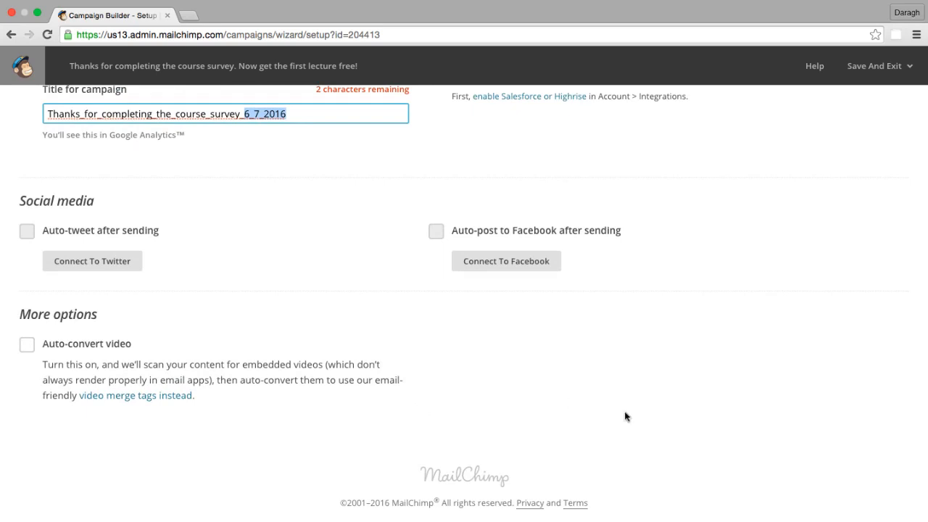
key("Return")
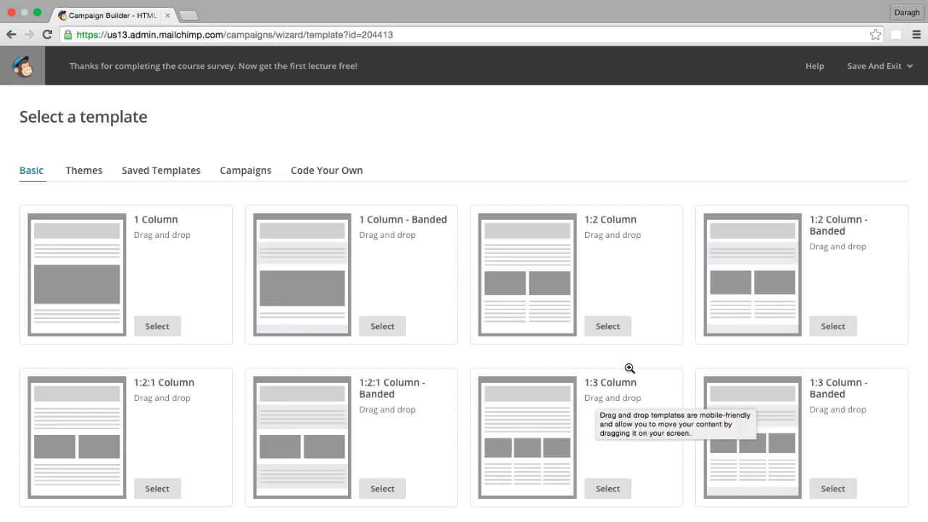
scroll(746, 341, "down", 2)
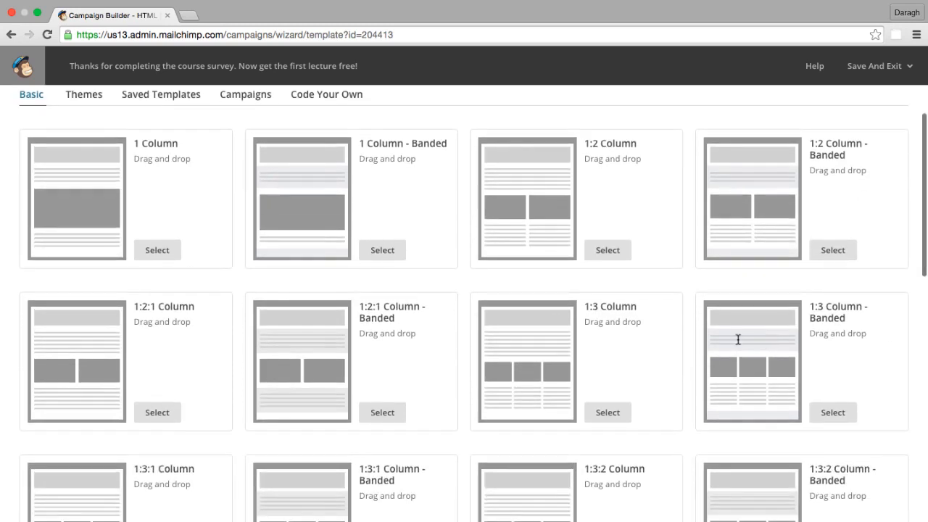
left_click(164, 252)
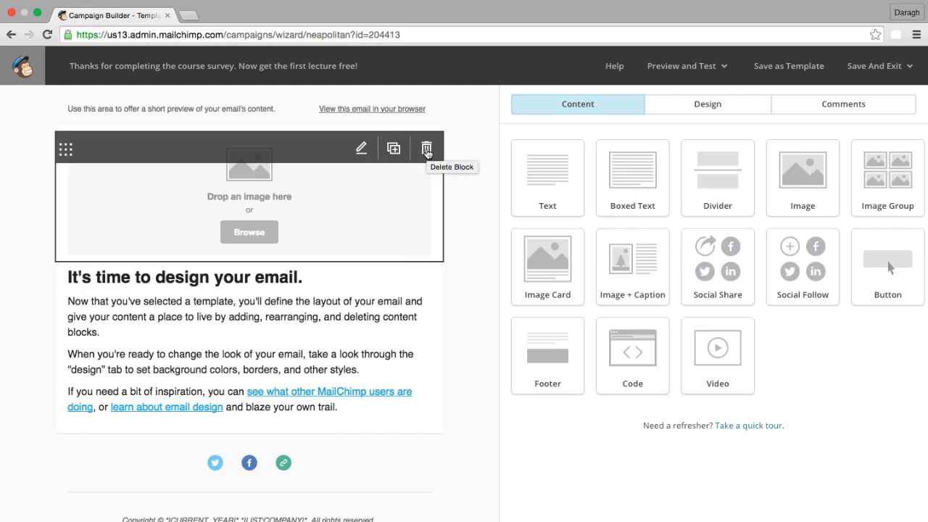
Delete the image, social icons and divider blocks from the email, then check the footer block's content
left_click(427, 149)
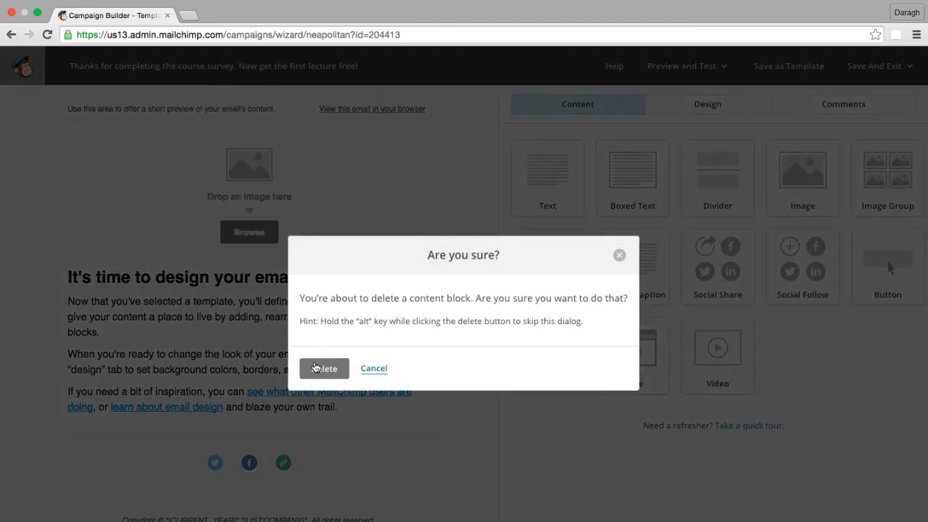
left_click(321, 369)
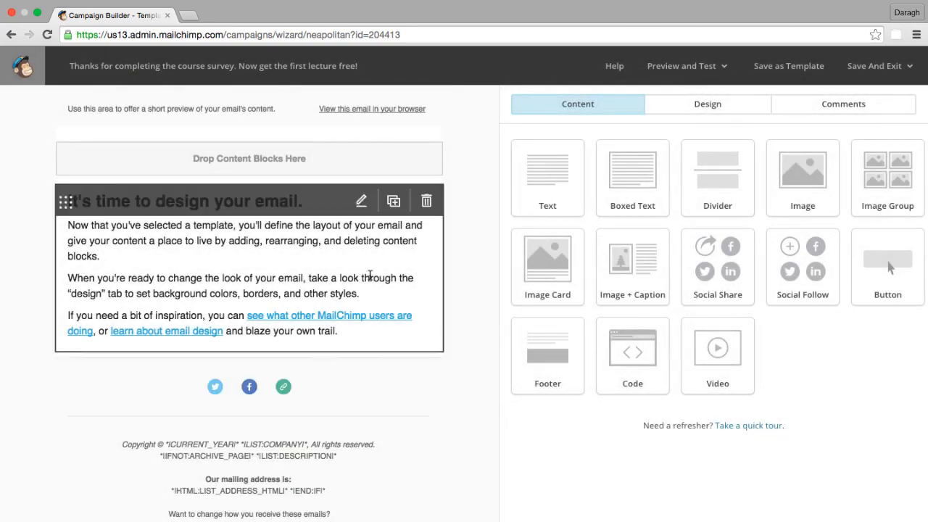
left_click(426, 380)
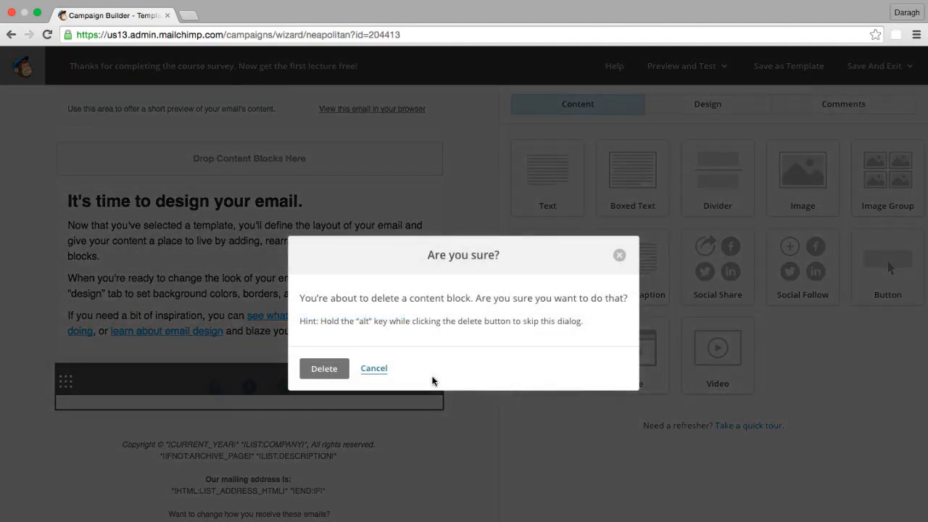
left_click(342, 369)
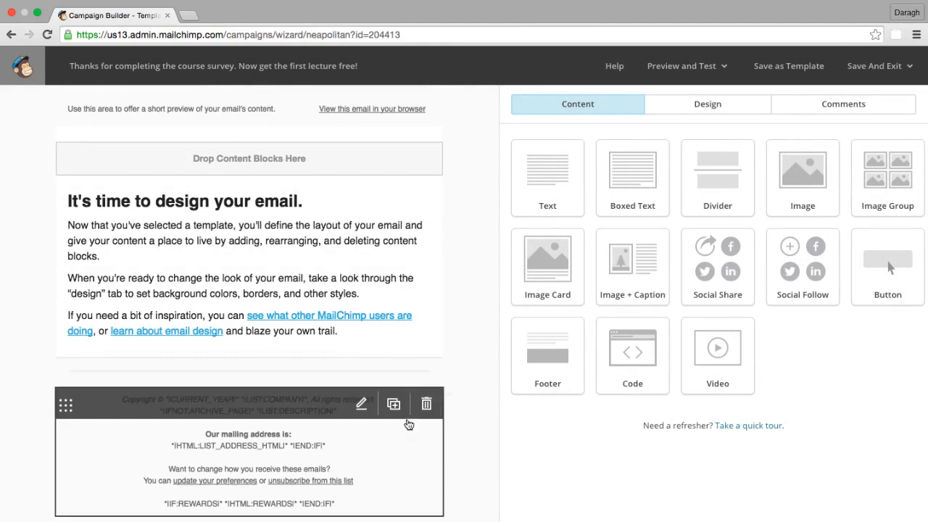
left_click(429, 380)
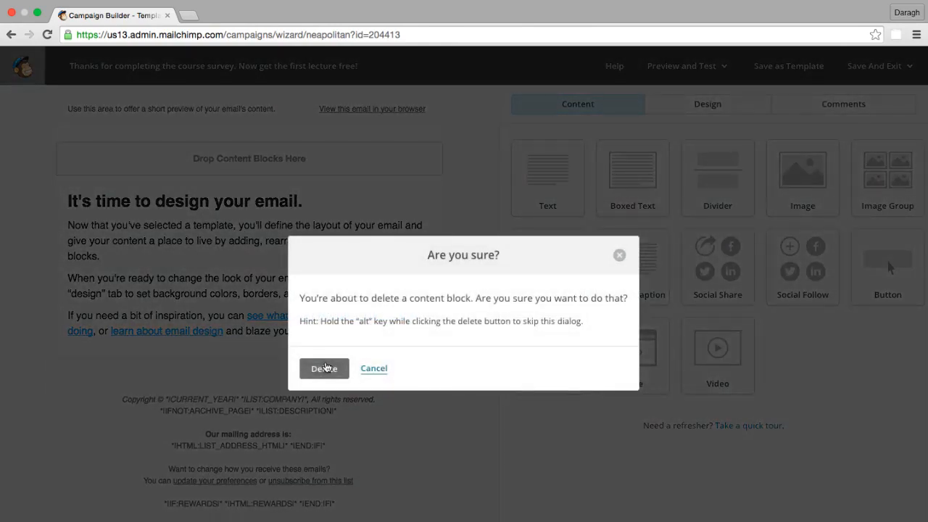
left_click(324, 367)
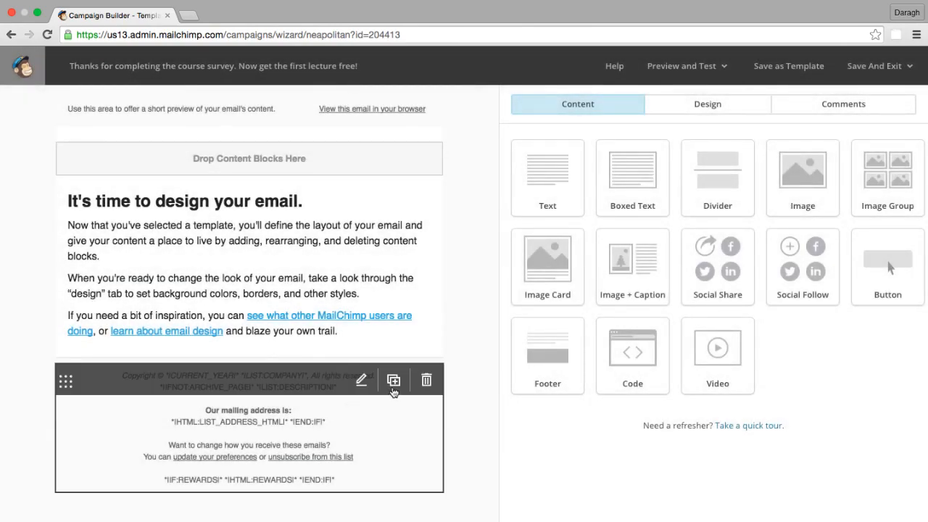
left_click(362, 382)
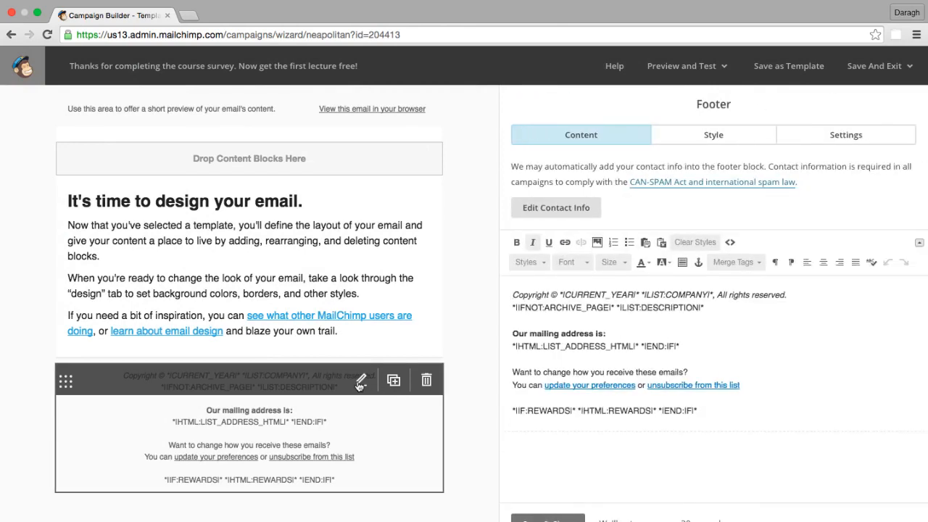
left_click(576, 519)
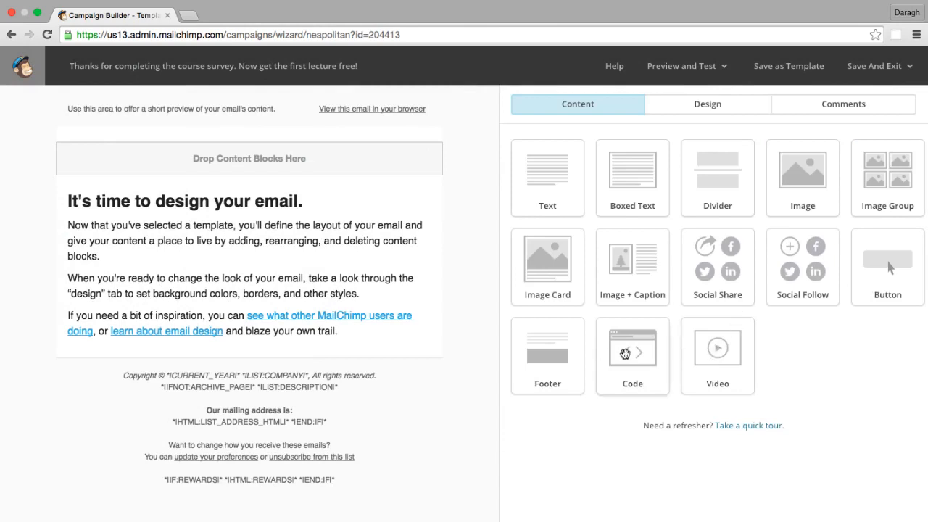
left_click_drag(877, 272, 237, 351)
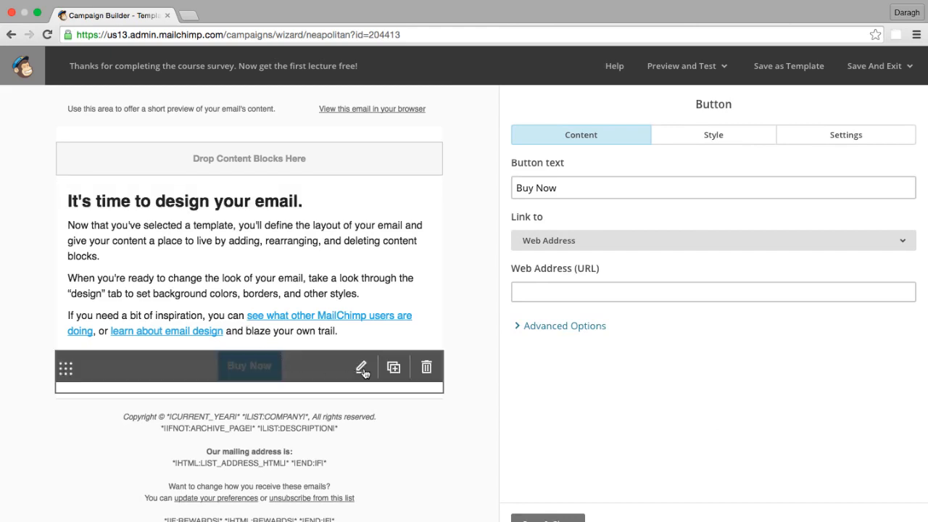
left_click(584, 291)
type("WWW.C")
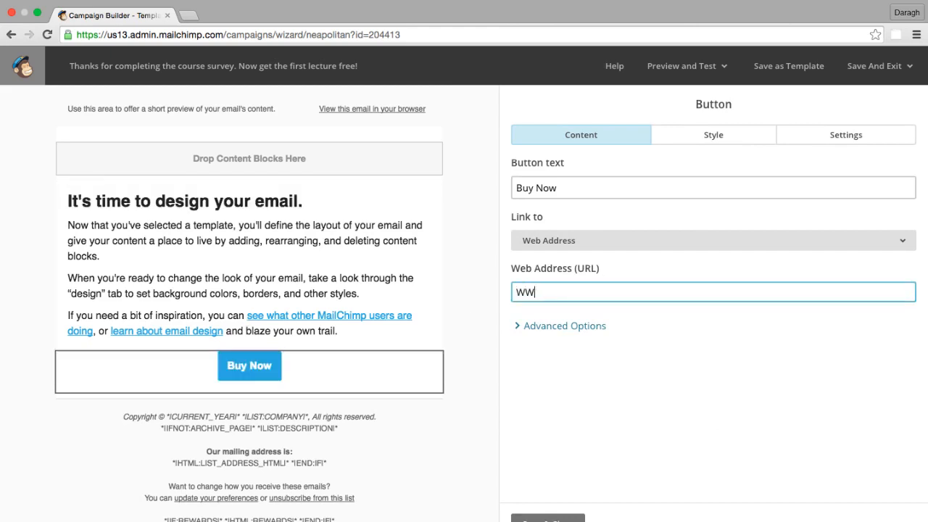
key("BackSpace")
key("BackSpace")
key("BackSpace")
key("BackSpace")
key("BackSpace")
type("www.completedigital")
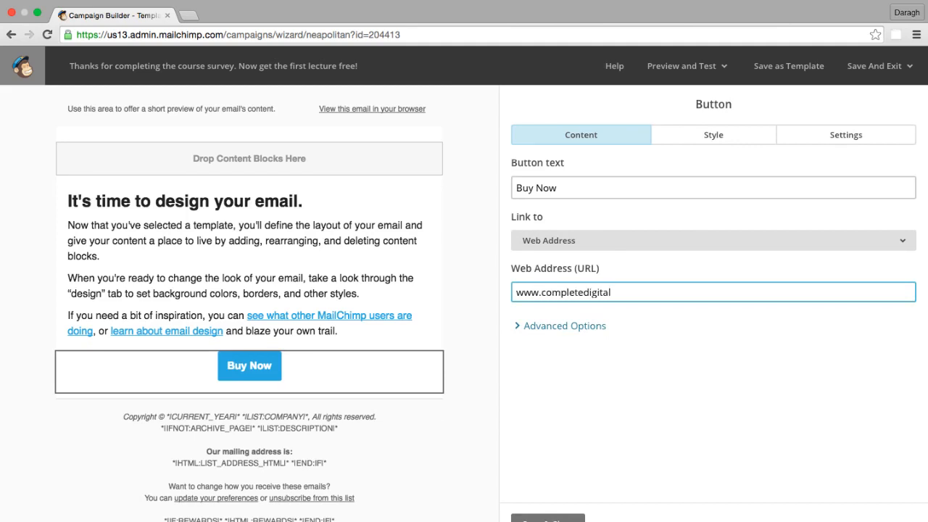
type("marketingcourse.com")
left_click(572, 343)
Change the new button's text to "Get the first lecture free"
mouse_move(351, 368)
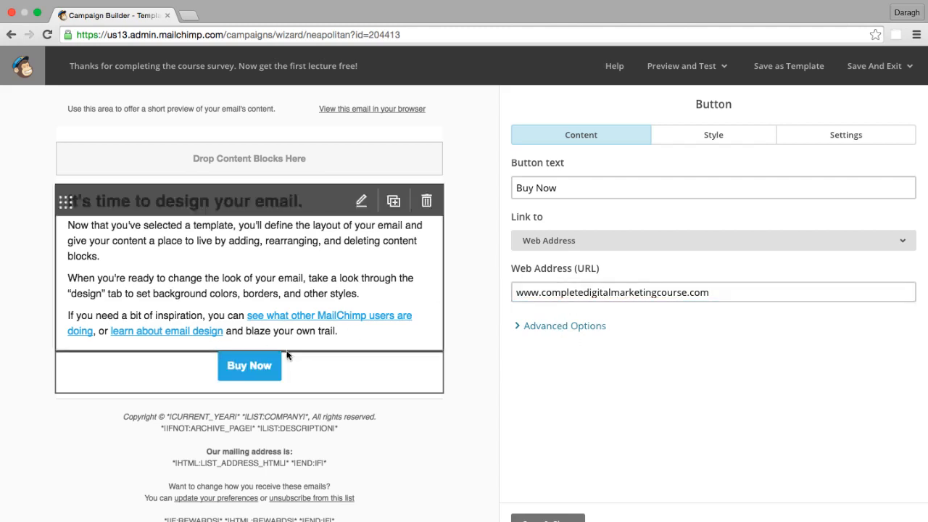
left_click(565, 188)
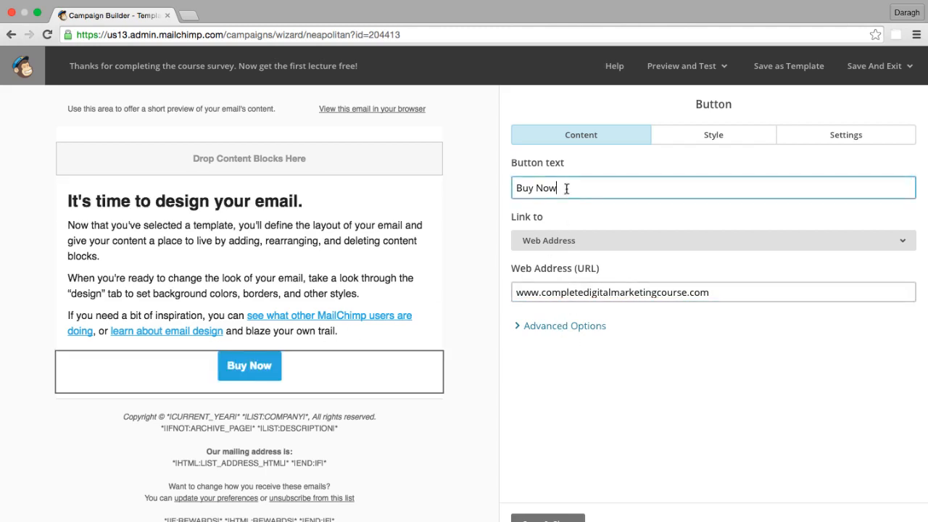
left_click_drag(565, 187, 499, 187)
type("Get the ")
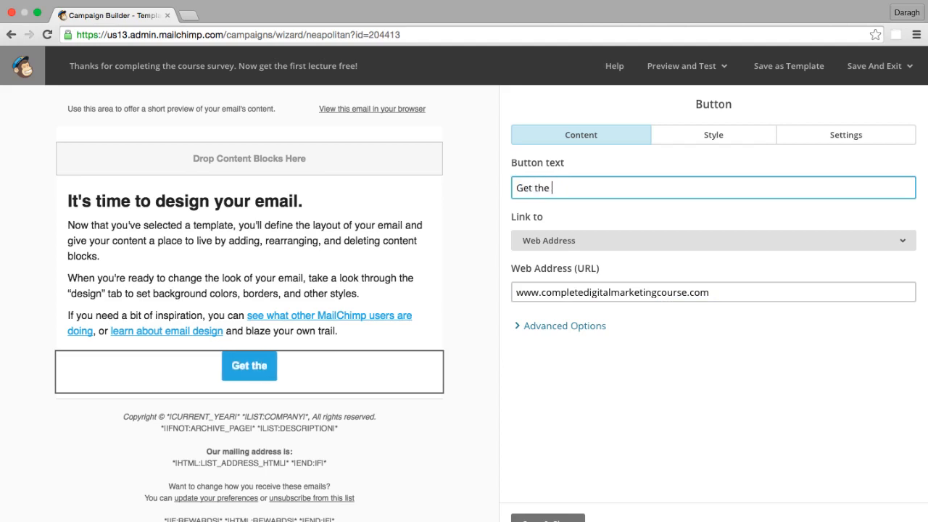
type("first lecture free")
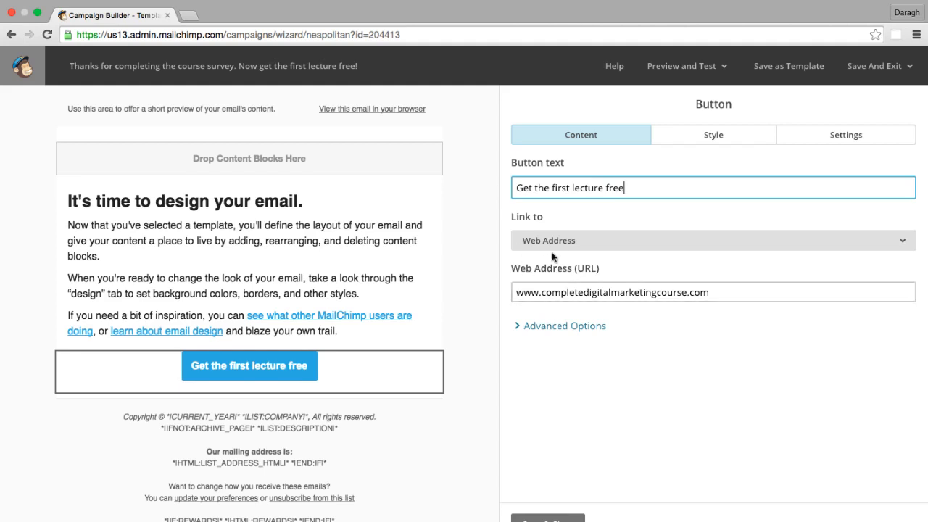
left_click(546, 328)
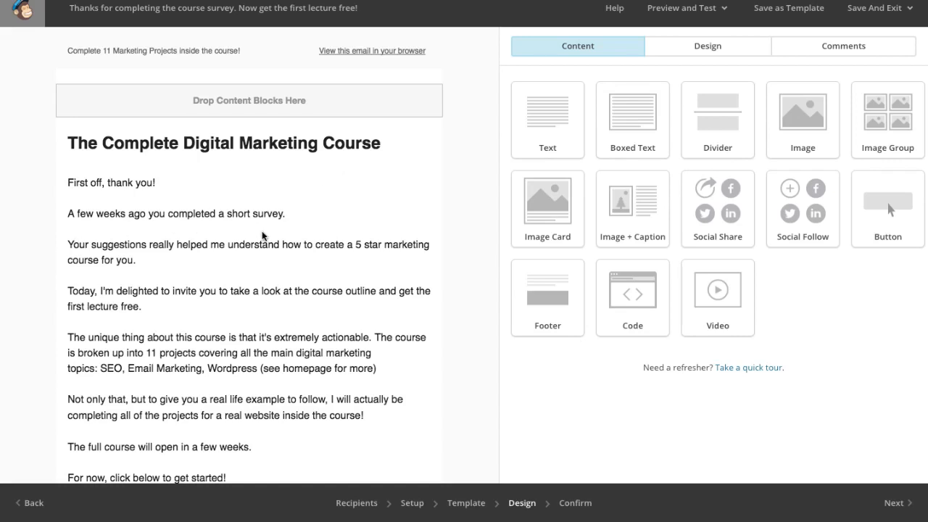
Check the finished email down to its button and send a test email to the account owner's address
scroll(262, 231, "down", 1)
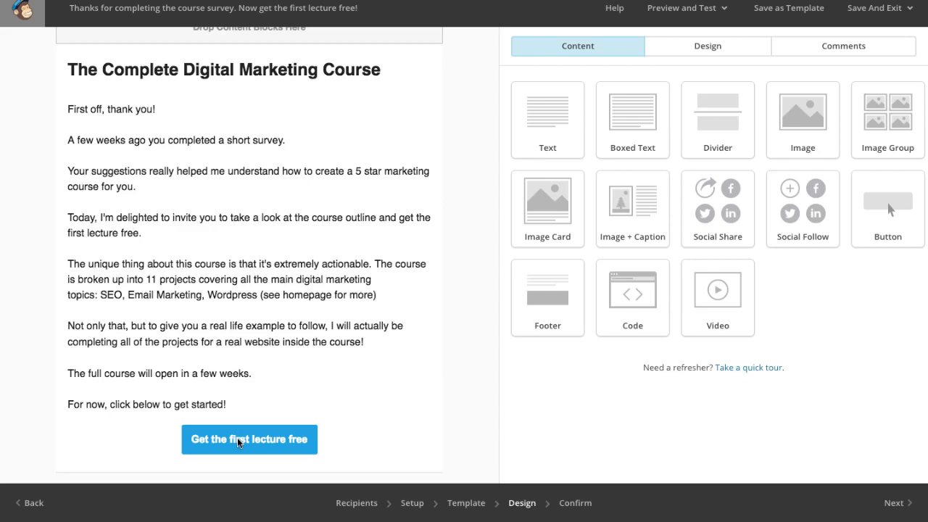
left_click(697, 9)
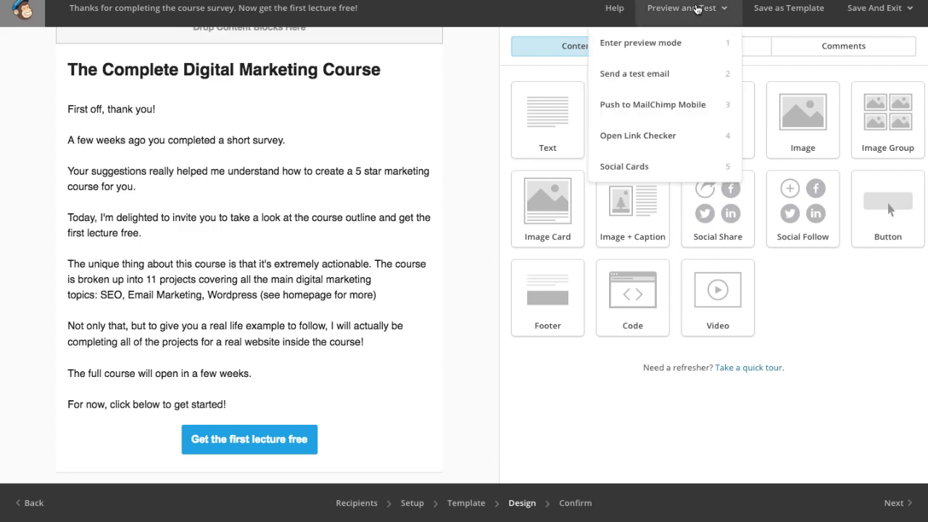
left_click(643, 77)
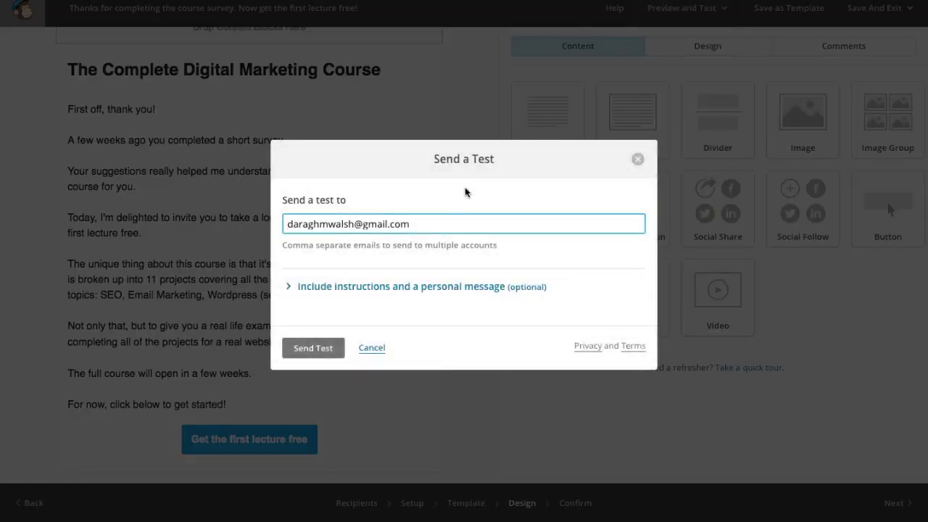
left_click(302, 349)
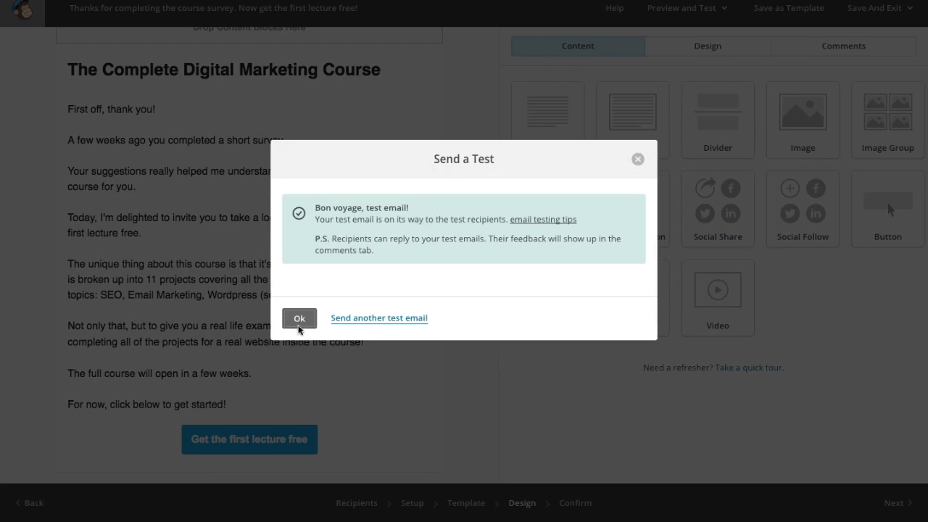
left_click(299, 319)
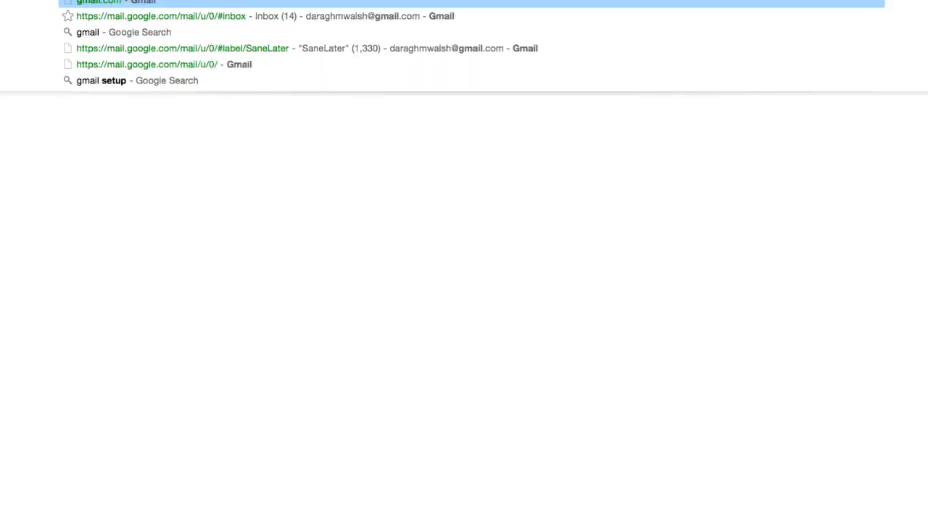
Switch to Gmail, open the test email about completing the course survey, and read through its content
key("Return")
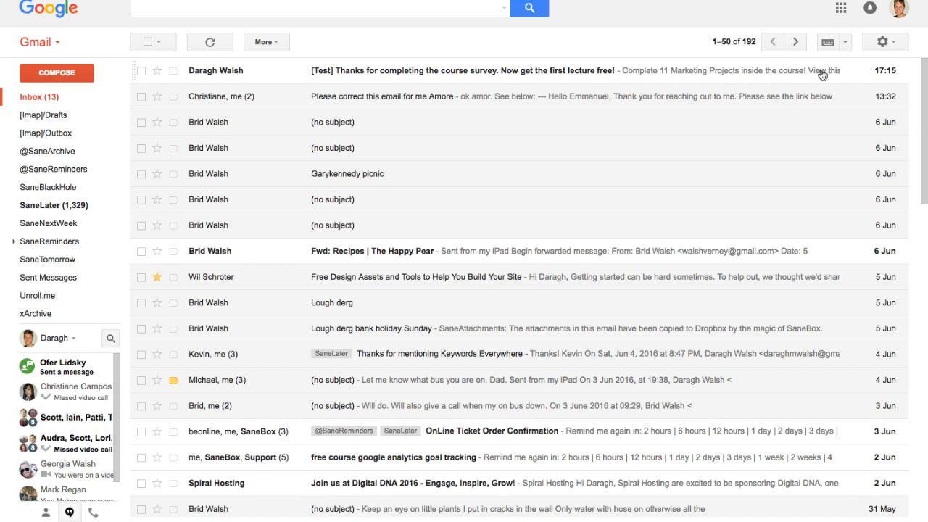
left_click(774, 74)
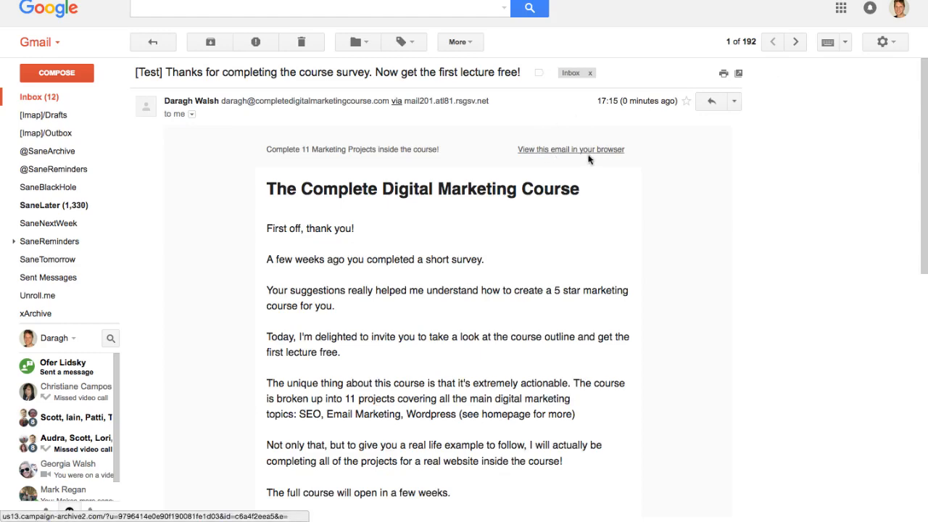
scroll(500, 152, "down", 3)
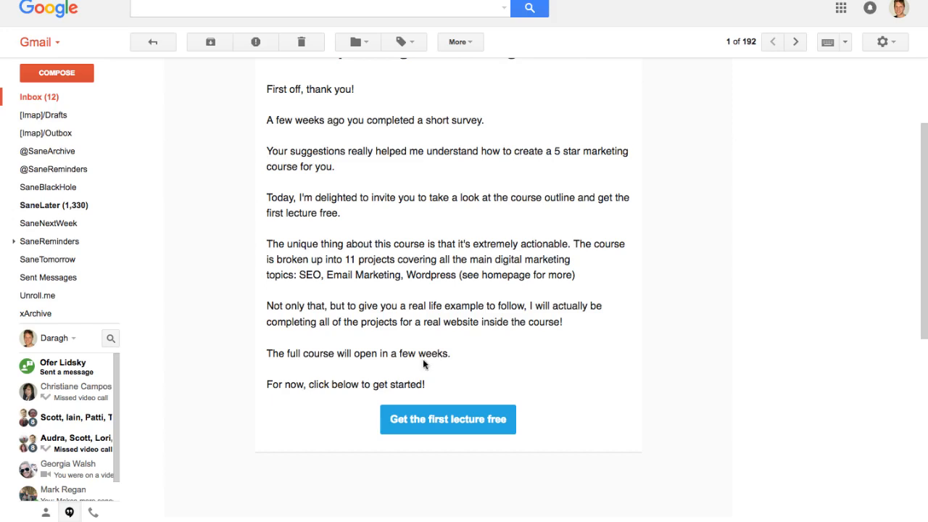
Test the email's "Get the first lecture free" button and look over the landing page it links to
left_click(426, 420)
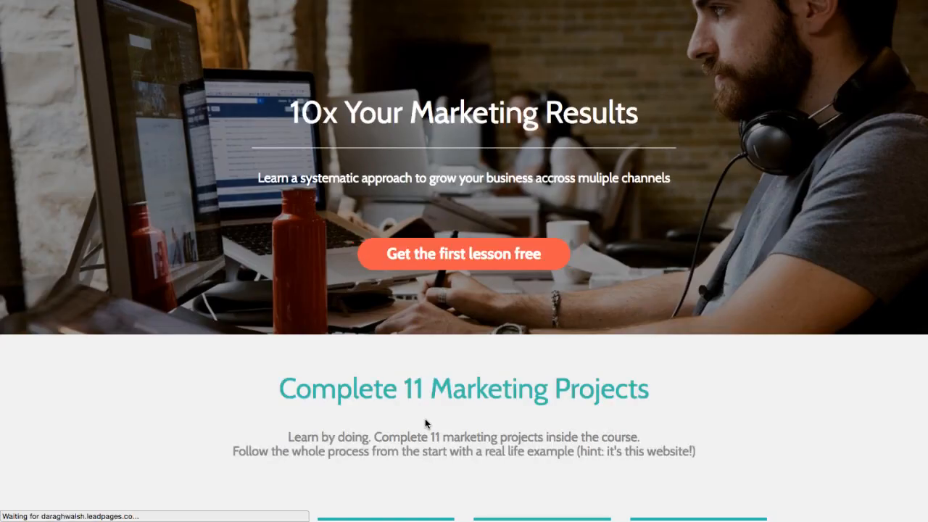
scroll(337, 96, "down", 5)
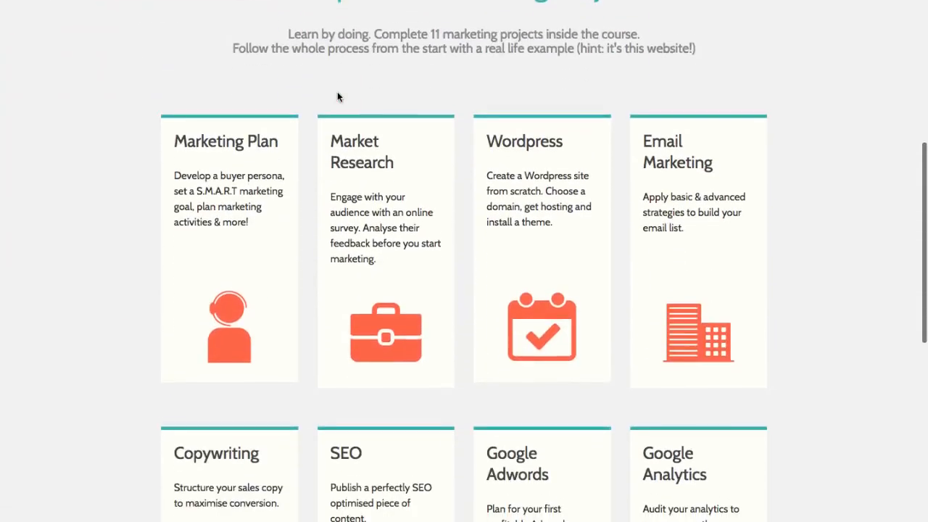
scroll(338, 96, "up", 5)
scroll(337, 92, "down", 1)
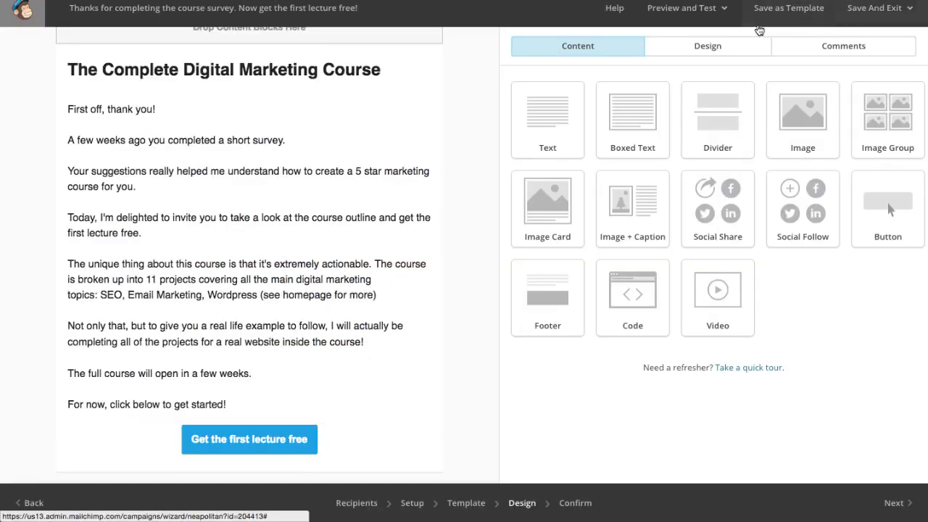
Return to the MailChimp campaign, continue to the confirmation stage and review the pre-send checklist
left_click(567, 507)
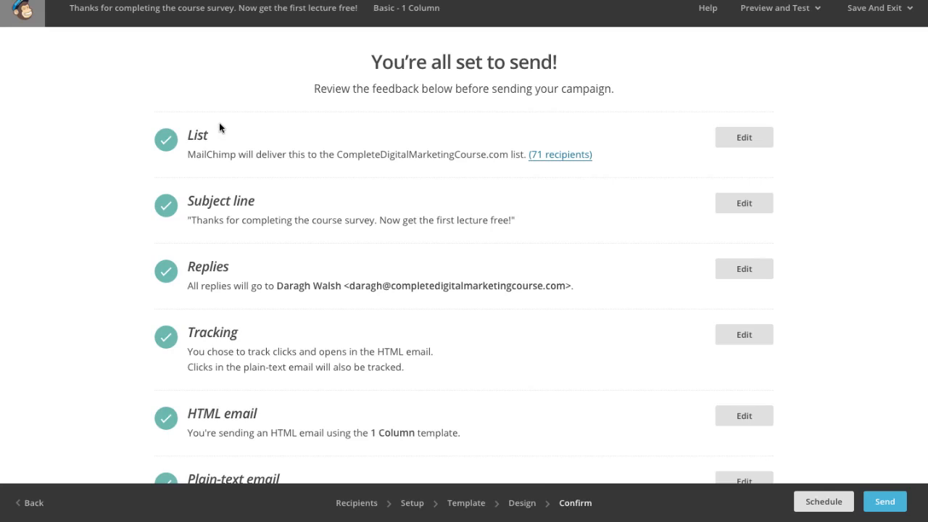
scroll(220, 128, "down", 1)
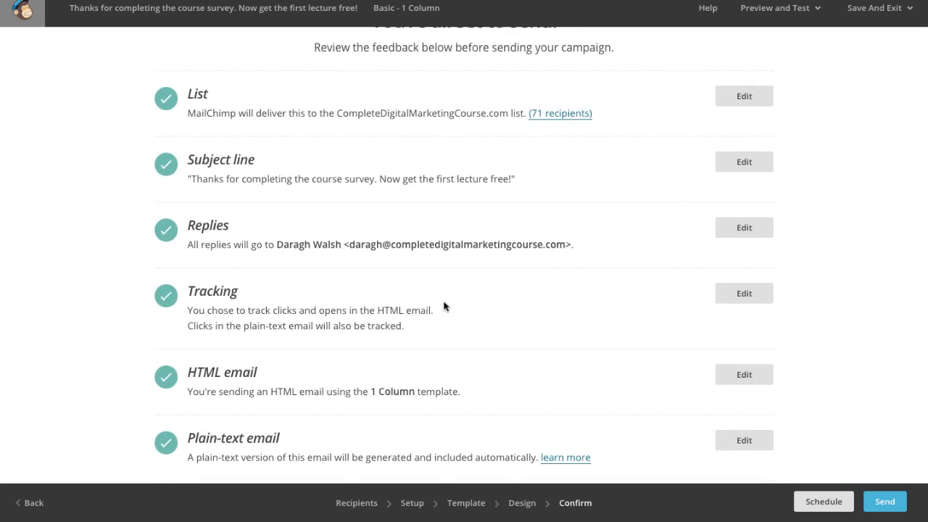
scroll(445, 306, "down", 3)
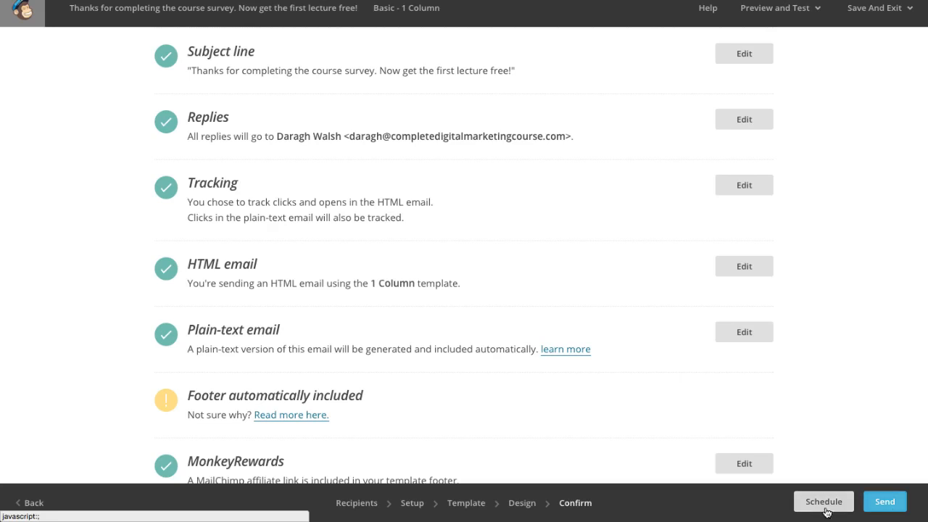
Send the campaign immediately to the CompleteDigitalMarketingCourse.com list and read the confirmation message
left_click(885, 502)
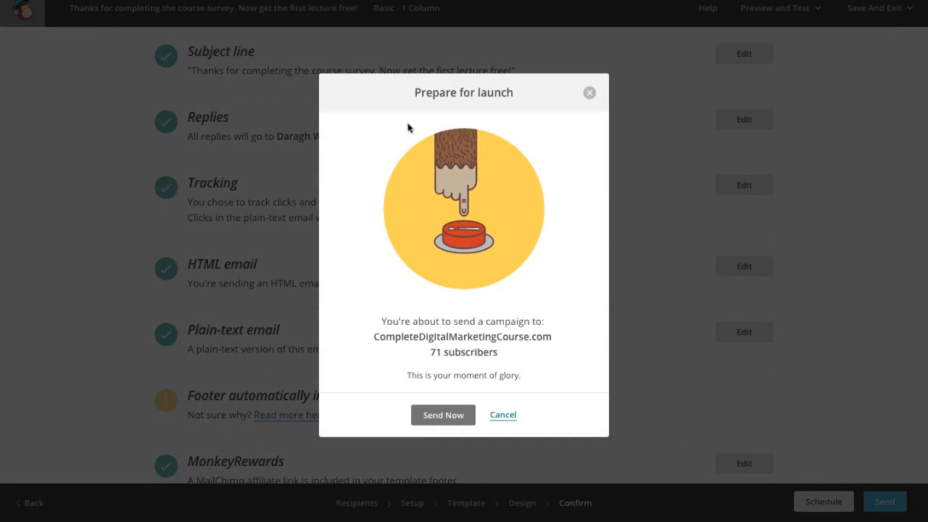
left_click(452, 415)
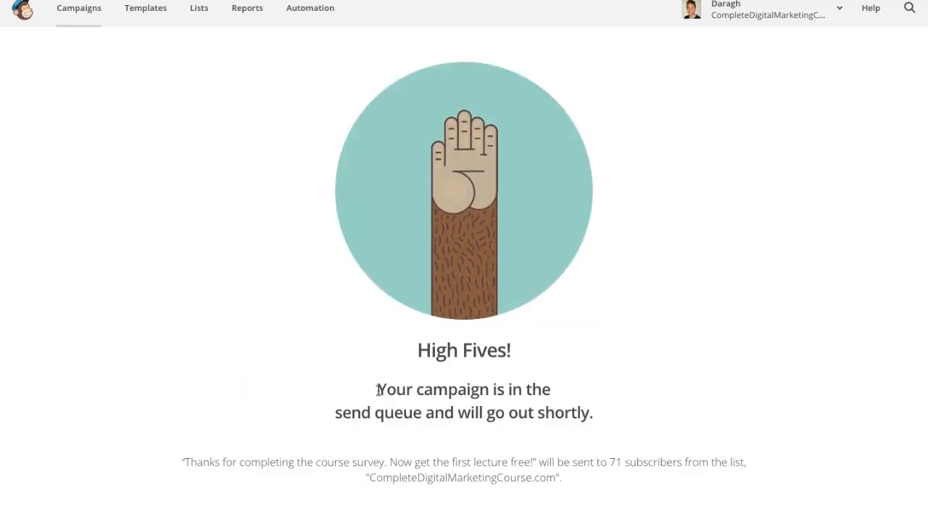
left_click_drag(377, 392, 589, 419)
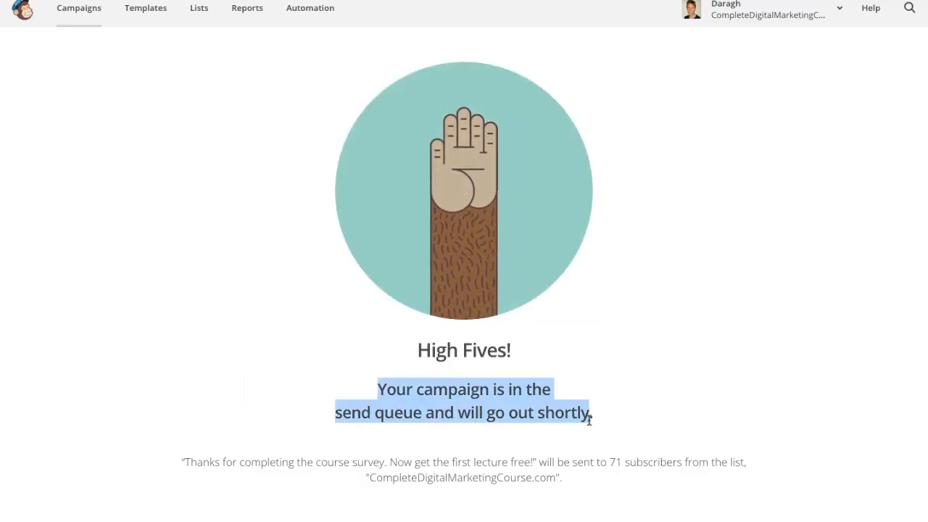